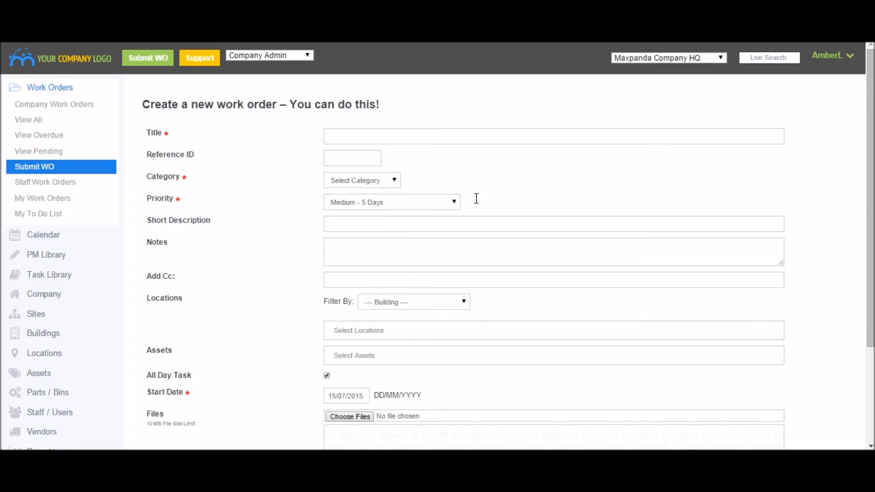
Step: Start a new work order priority in the company setup and name it "1 Hour Response"
left_click(40, 295)
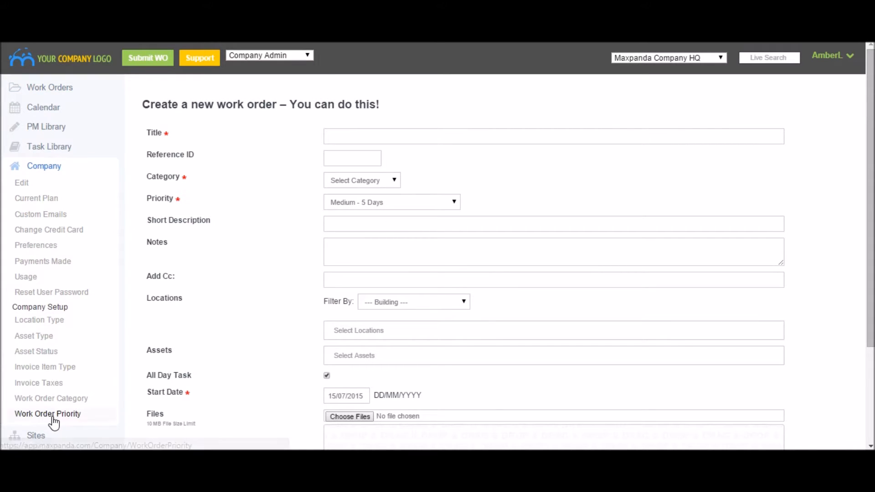
left_click(48, 414)
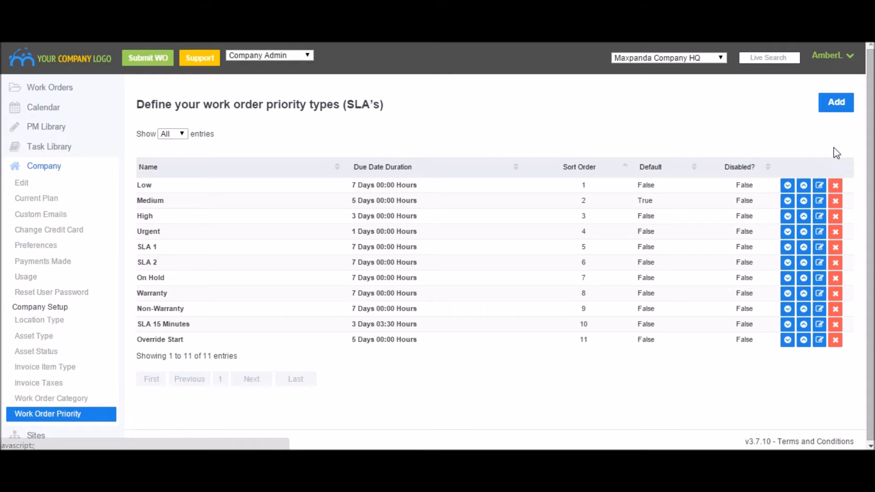
left_click(836, 109)
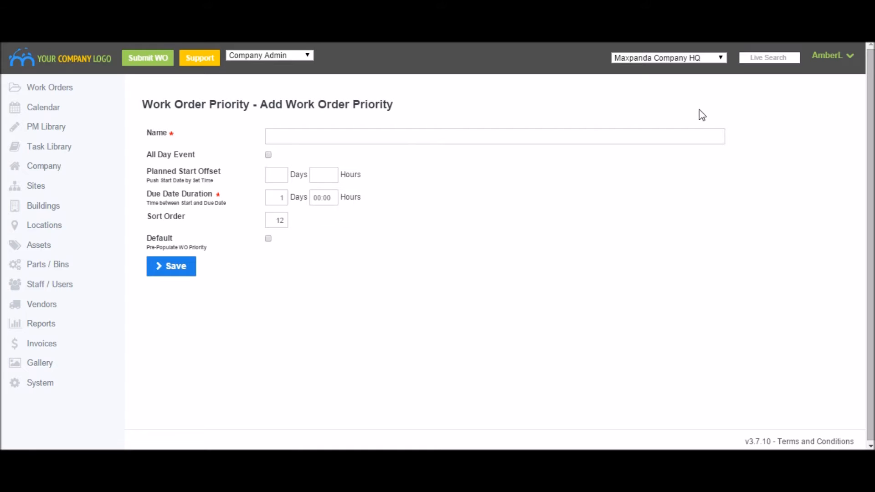
left_click(282, 138)
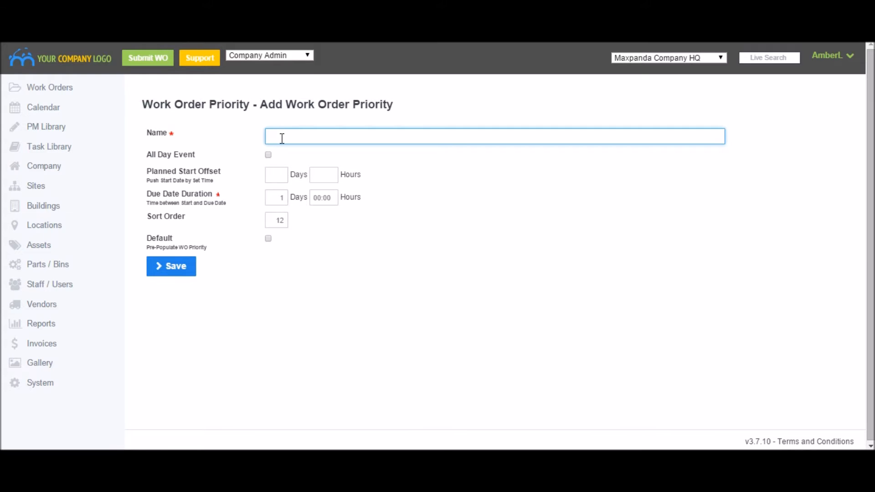
type("1 Hour Response")
Step: Leave All Day Event off and set the planned start offset to 06:00 hours with no days
left_click(268, 155)
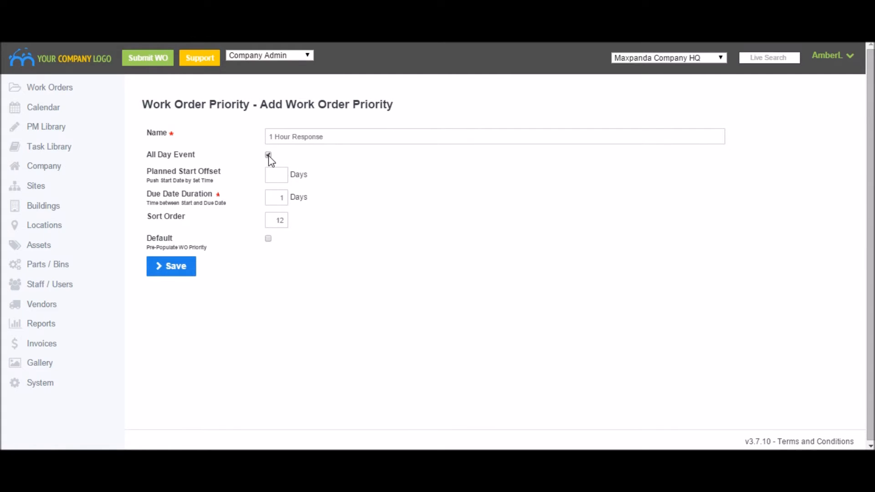
left_click(268, 155)
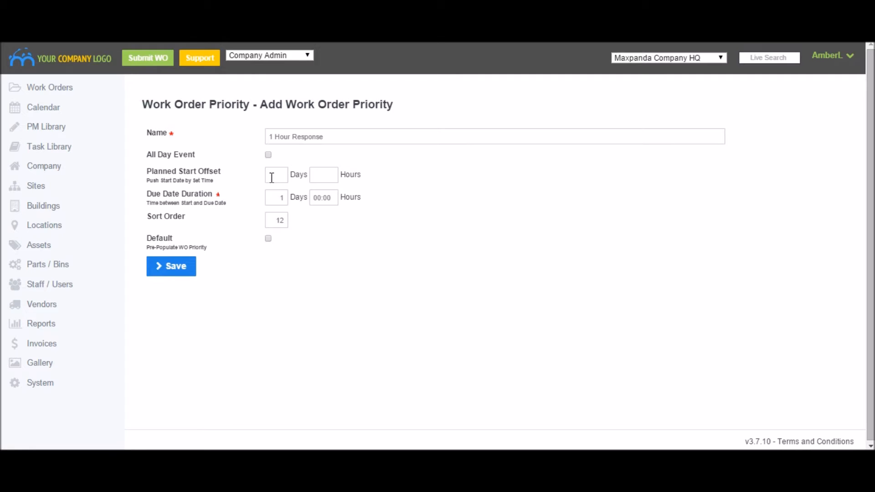
left_click(272, 178)
type("1")
key("BackSpace")
left_click(321, 174)
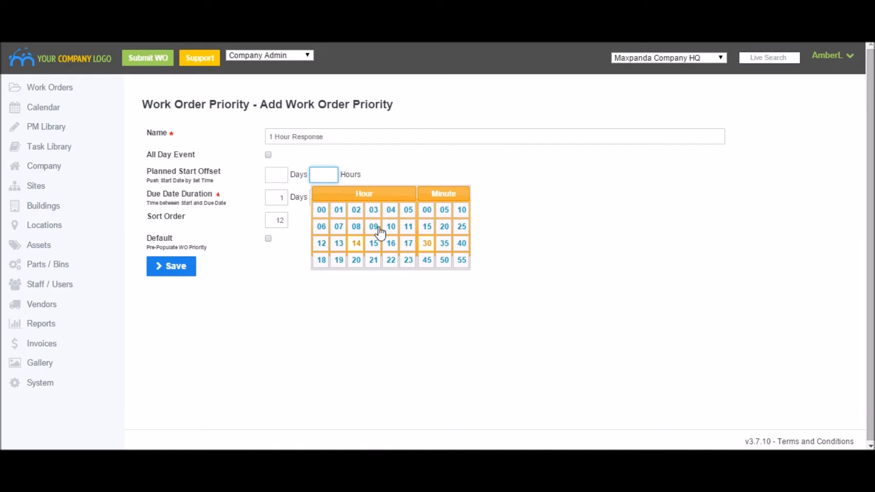
left_click(322, 227)
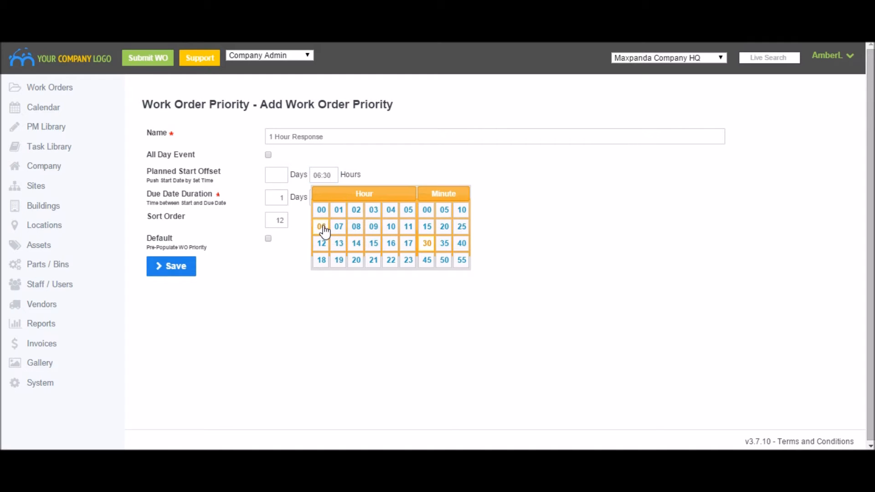
left_click(424, 211)
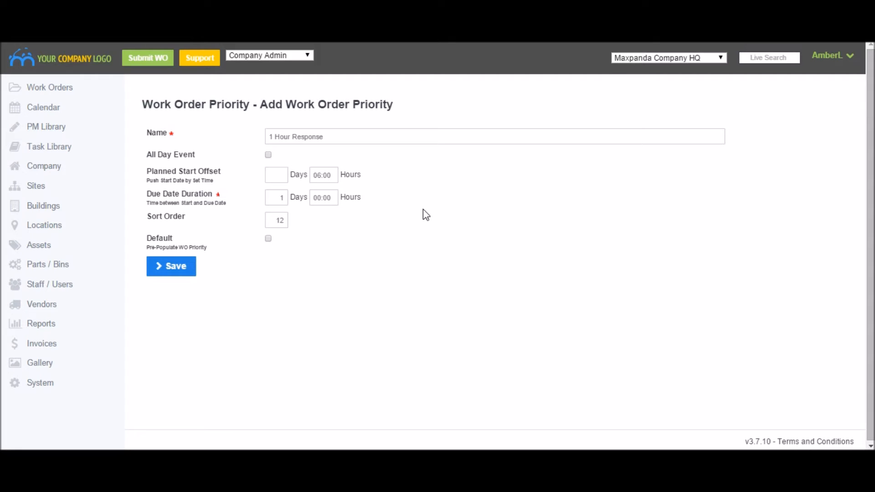
Step: Clear the days of the due date duration and set its hours to 06:00
left_click(274, 198)
left_click_drag(279, 198, 292, 200)
key("BackSpace")
left_click(322, 198)
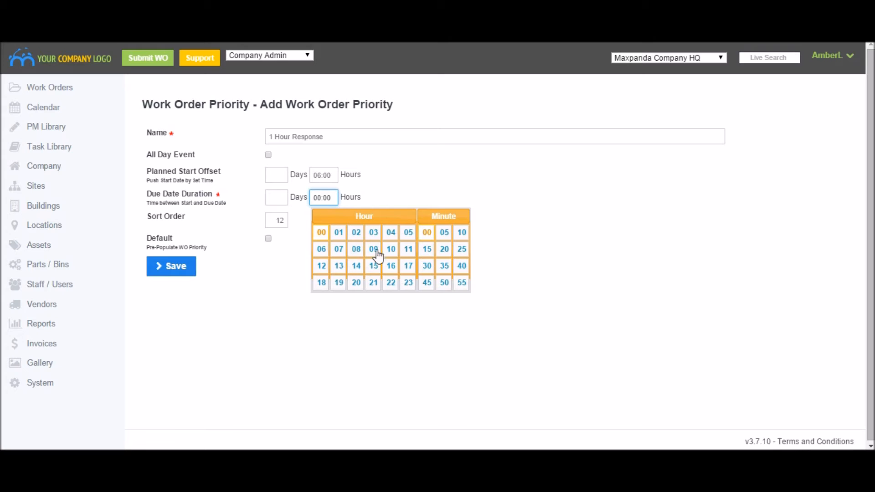
left_click(321, 248)
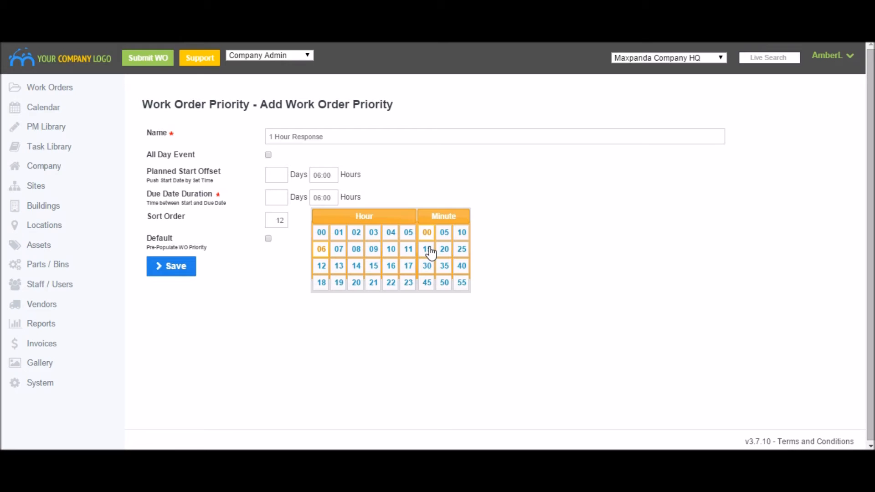
Step: Make the new priority the default for work orders and save it
left_click(513, 206)
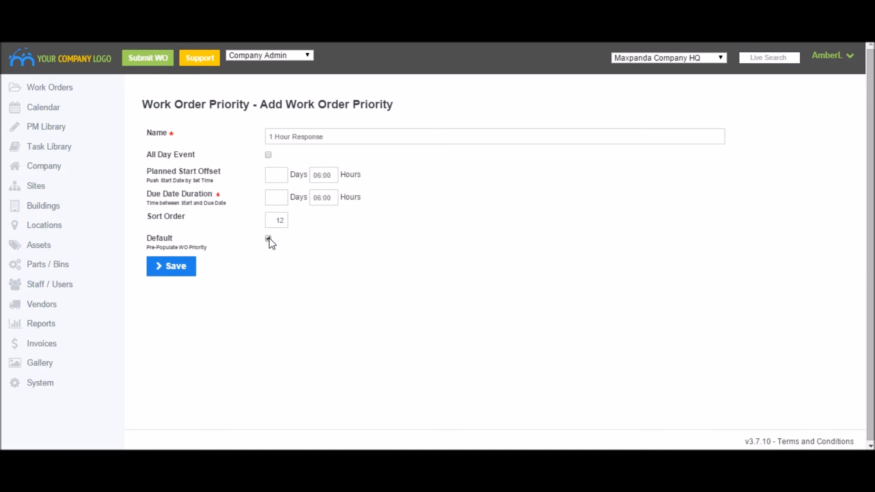
left_click(178, 273)
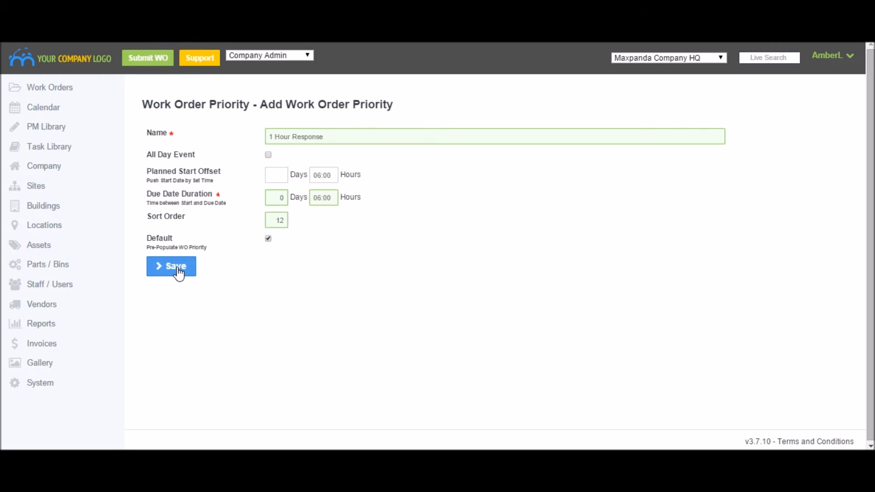
left_click(178, 273)
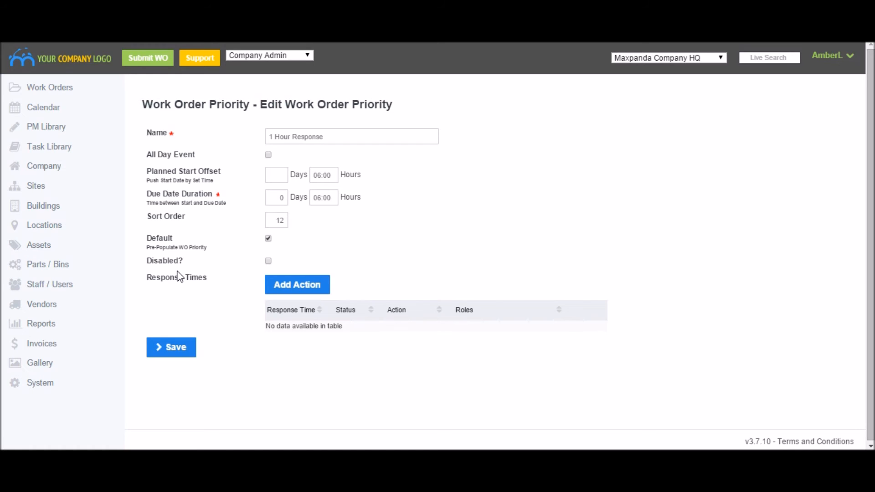
Step: Start a response time action for the Pending status with a response time of 01:00 hours
left_click(326, 291)
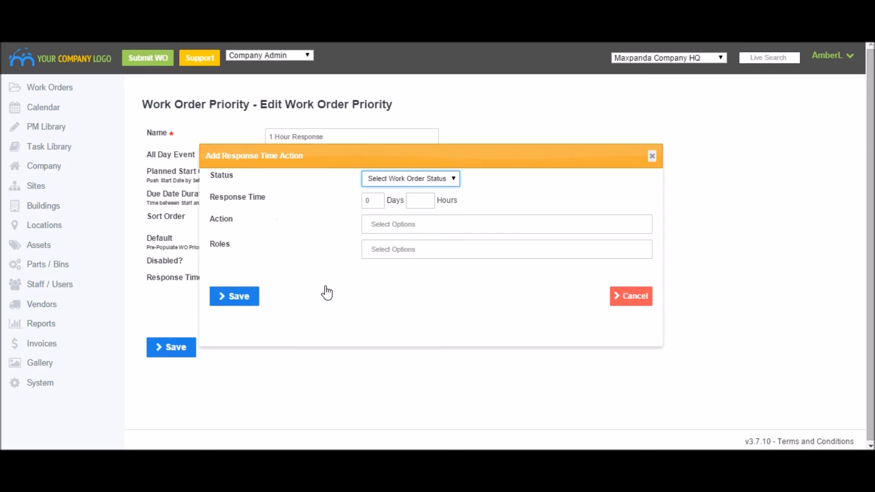
left_click(451, 182)
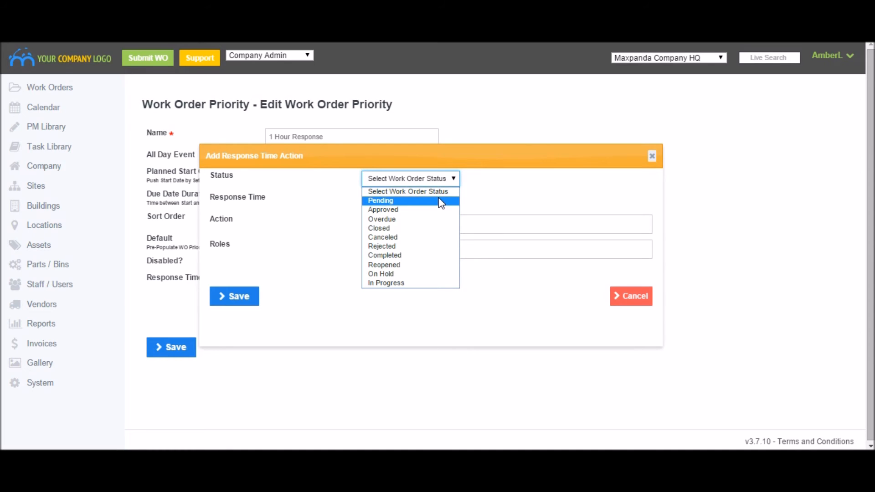
left_click(441, 201)
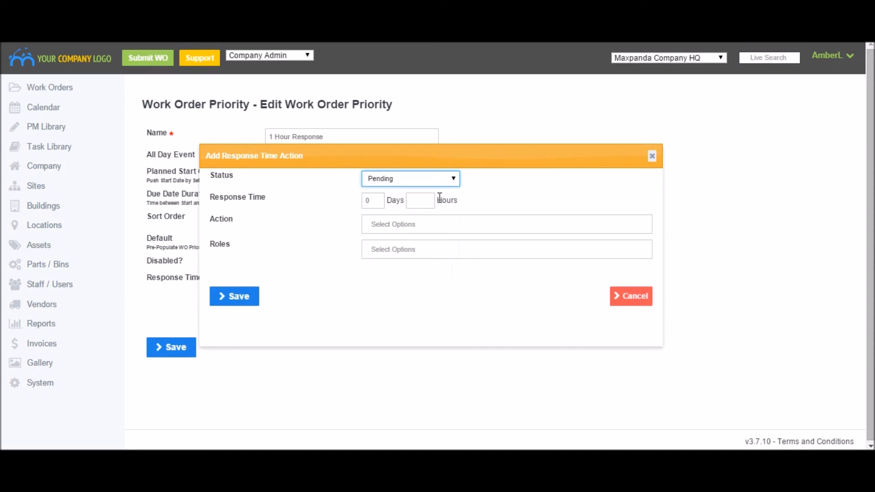
left_click(416, 202)
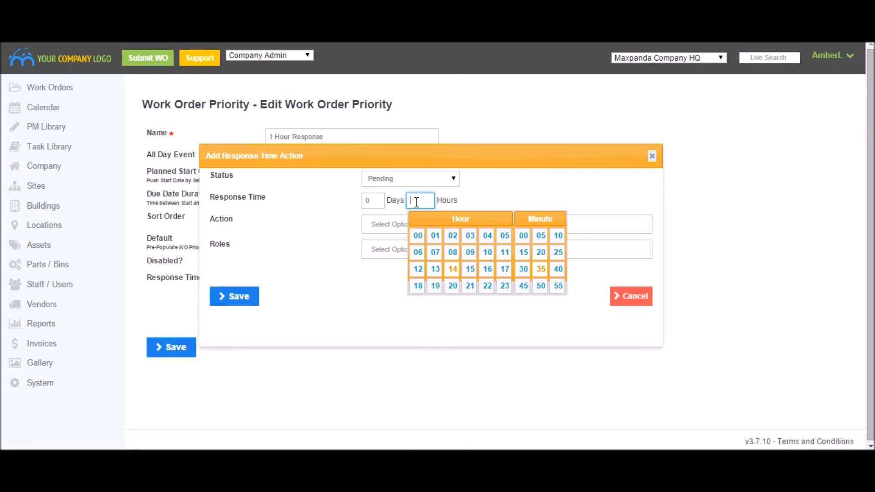
left_click(434, 237)
left_click(524, 238)
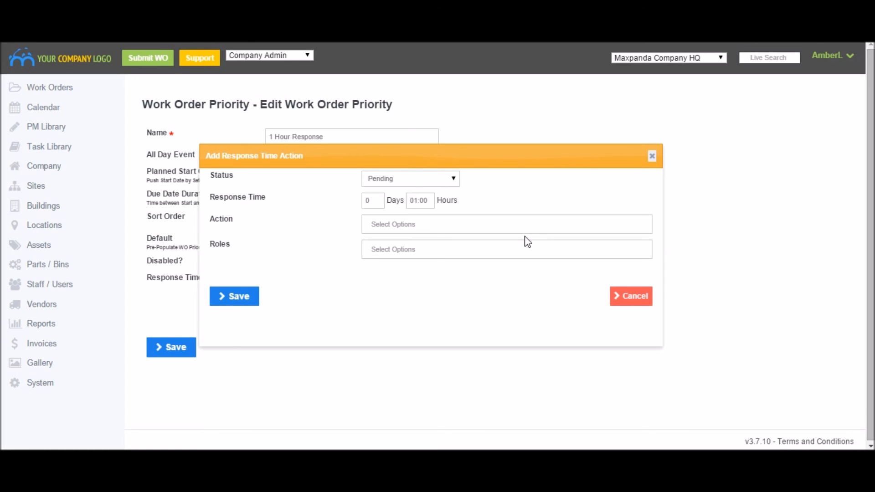
Step: Choose Email as the Pending action, assign it to the Company Admin role, and save it
left_click(440, 225)
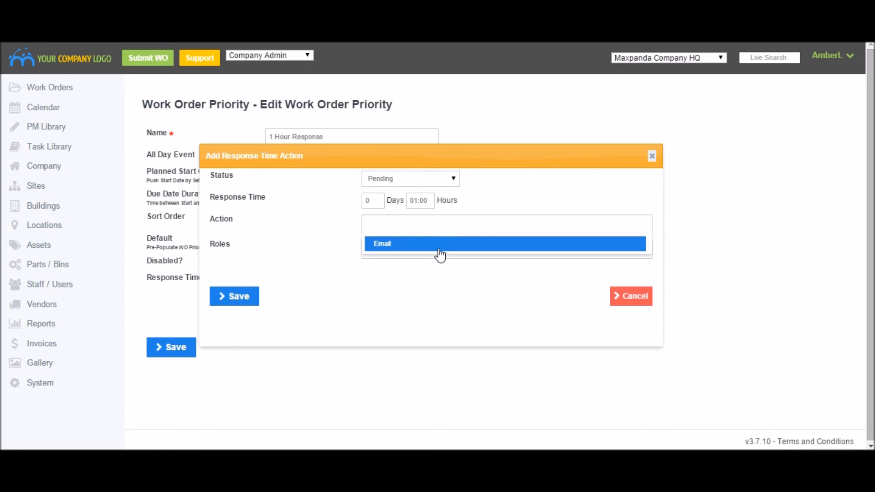
left_click(432, 246)
left_click(433, 251)
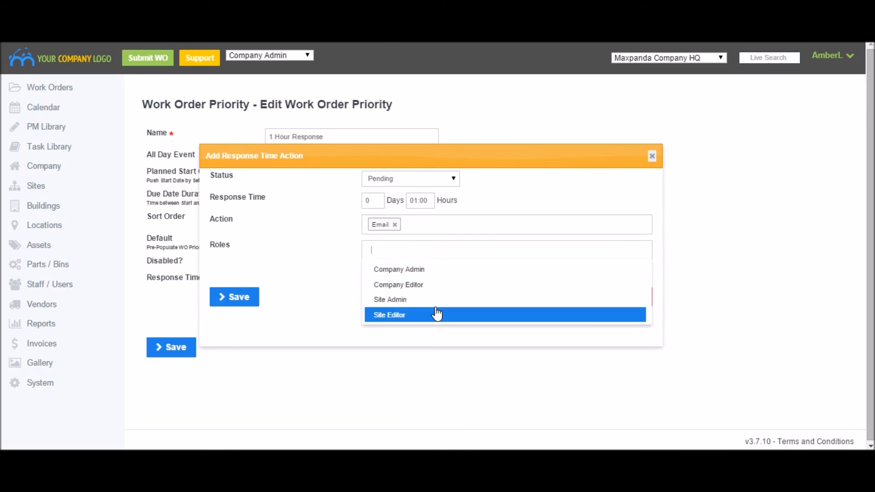
left_click(424, 271)
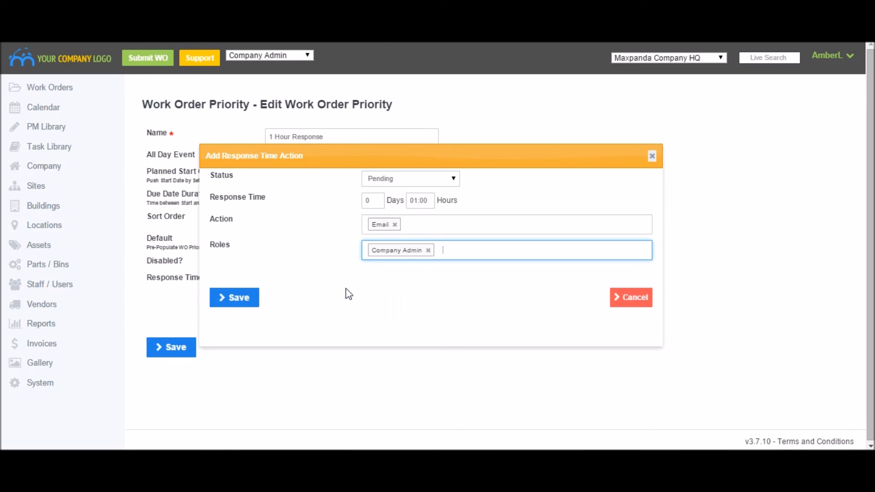
left_click(246, 301)
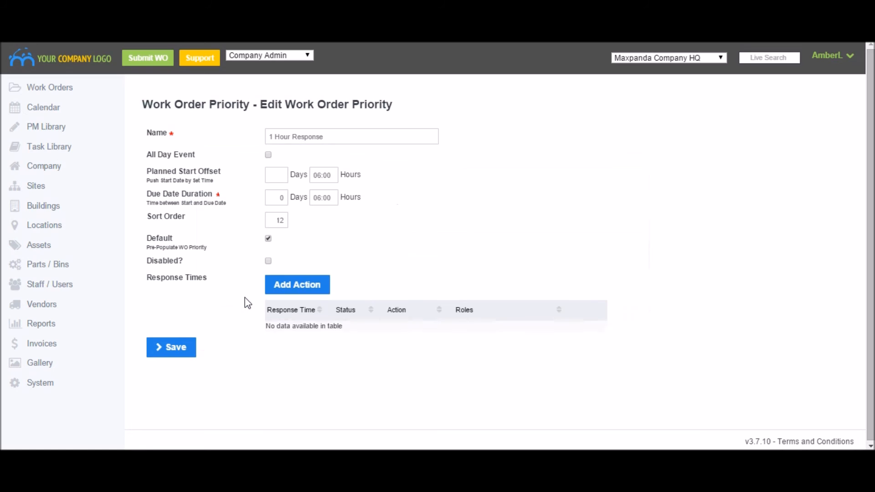
Step: Start a second response time action for the Approved status with a response time of 03:00 hours
left_click(294, 290)
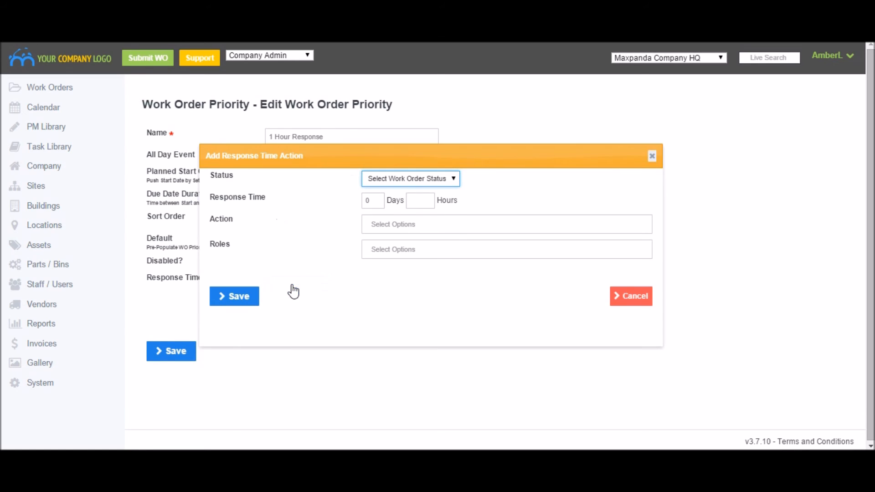
left_click(444, 181)
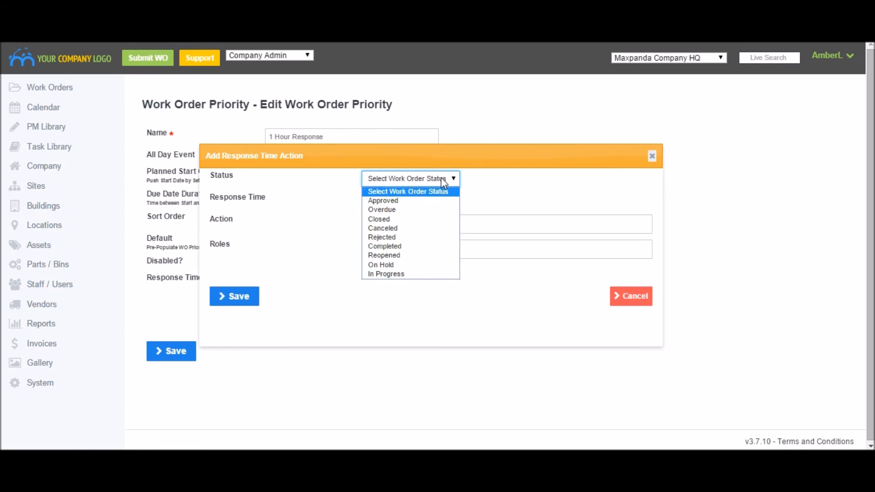
left_click(441, 201)
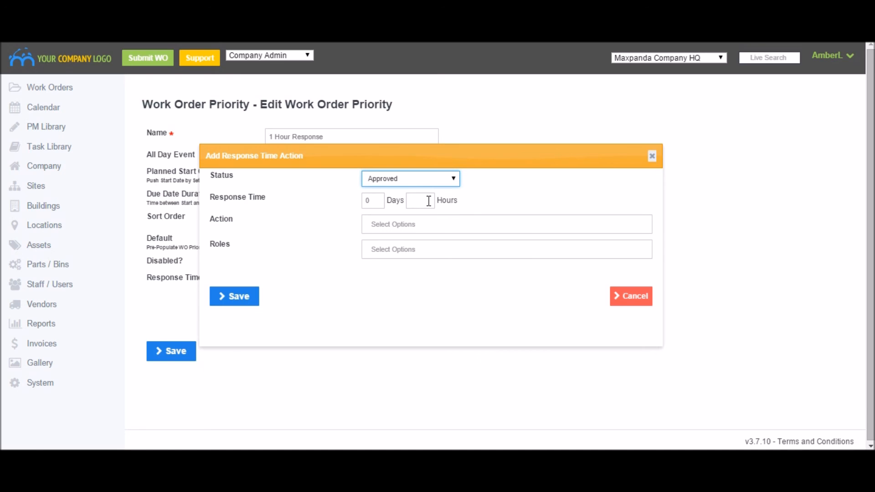
left_click(428, 201)
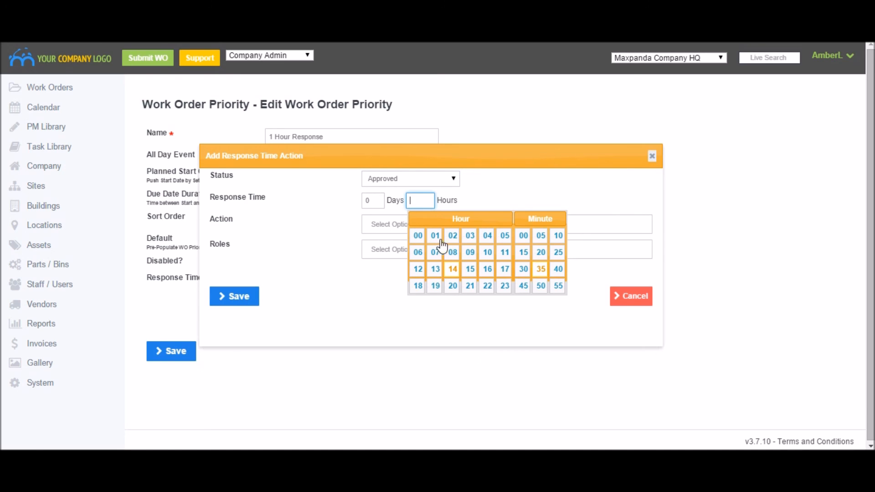
left_click(470, 236)
left_click(523, 236)
Step: Choose Email as the Approved action, assign it to the Site Admin role, and save it
left_click(404, 224)
left_click(403, 245)
left_click(400, 250)
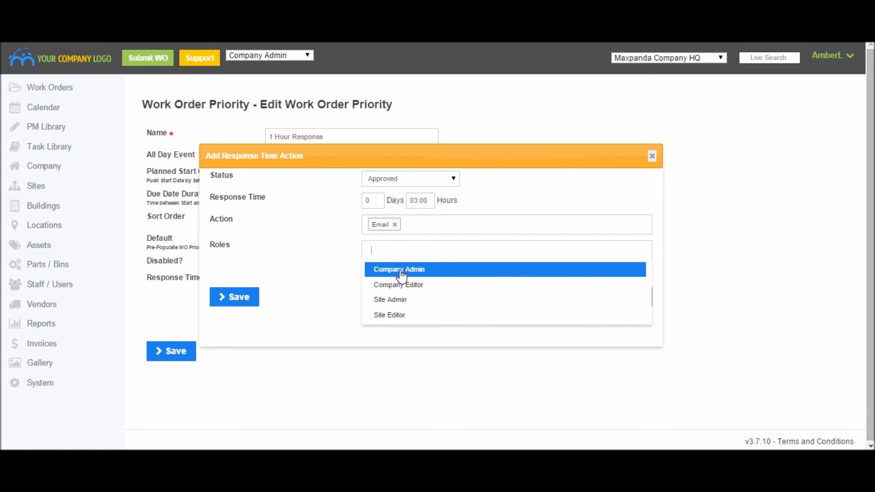
left_click(410, 301)
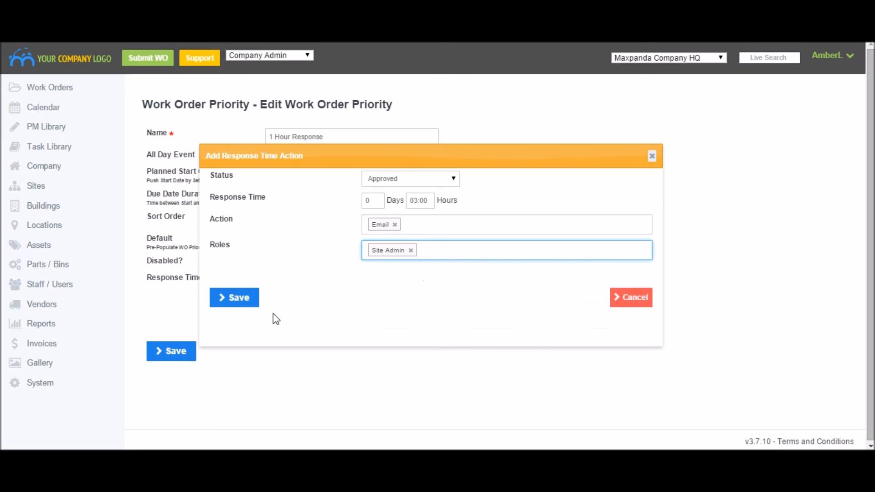
left_click(238, 299)
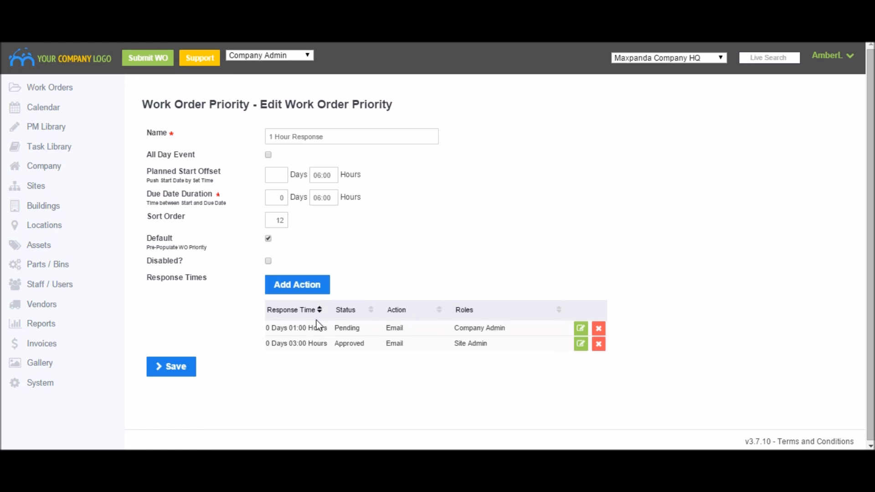
Step: Save the 1 Hour Response priority with its response times and check its entry in the priority list
left_click(164, 371)
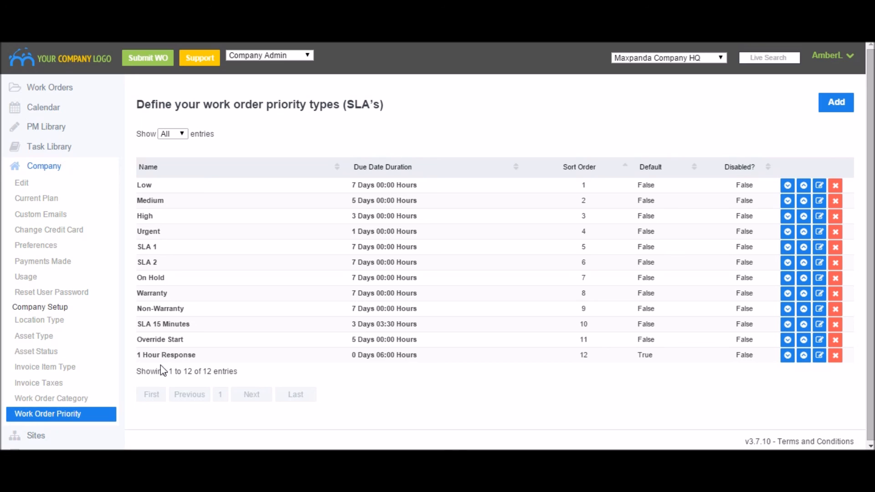
left_click_drag(137, 356, 217, 348)
left_click(216, 349)
Step: Open the form for submitting a new work order
left_click(144, 62)
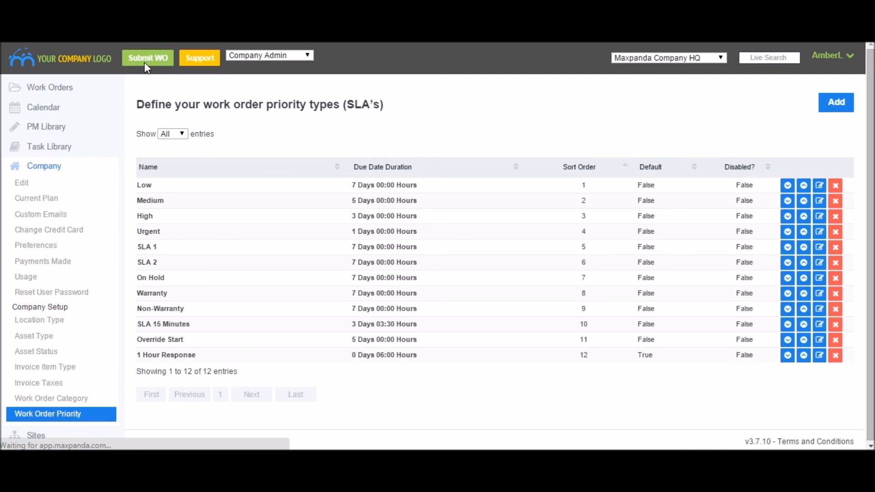